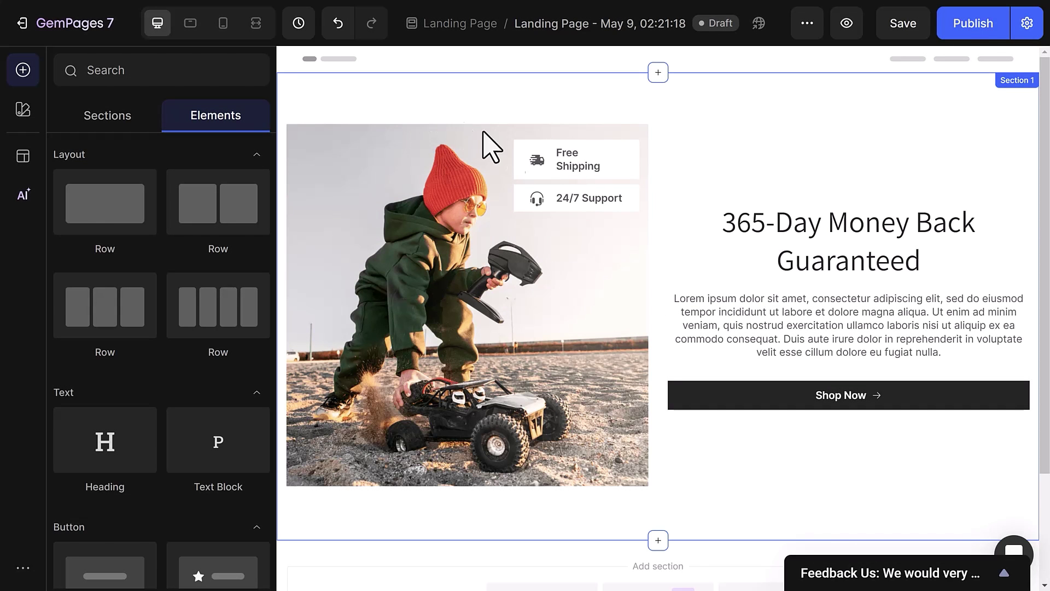
- Upload all five font files from Desktop > Custom fonts through the hero heading's Font list
{"action": "left_click", "coordinate": [785, 269]}
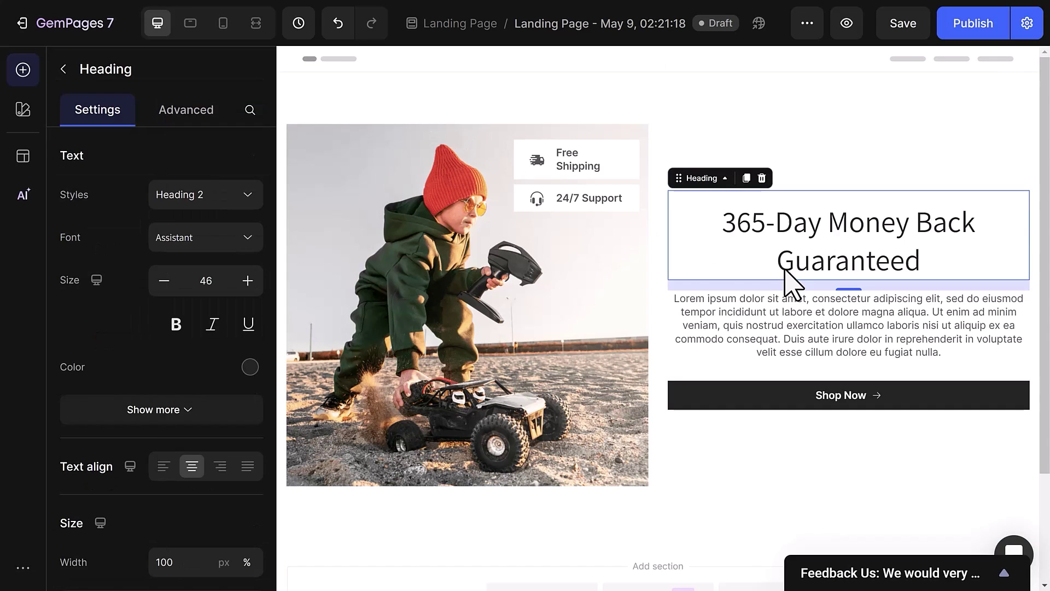
{"action": "left_click", "coordinate": [241, 251]}
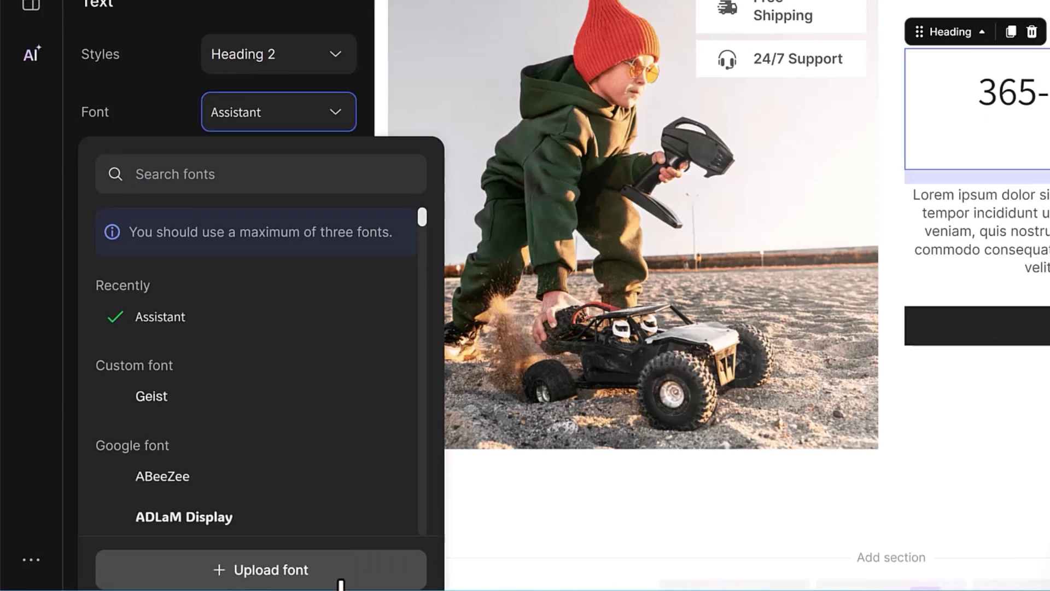
{"action": "left_click", "coordinate": [378, 581]}
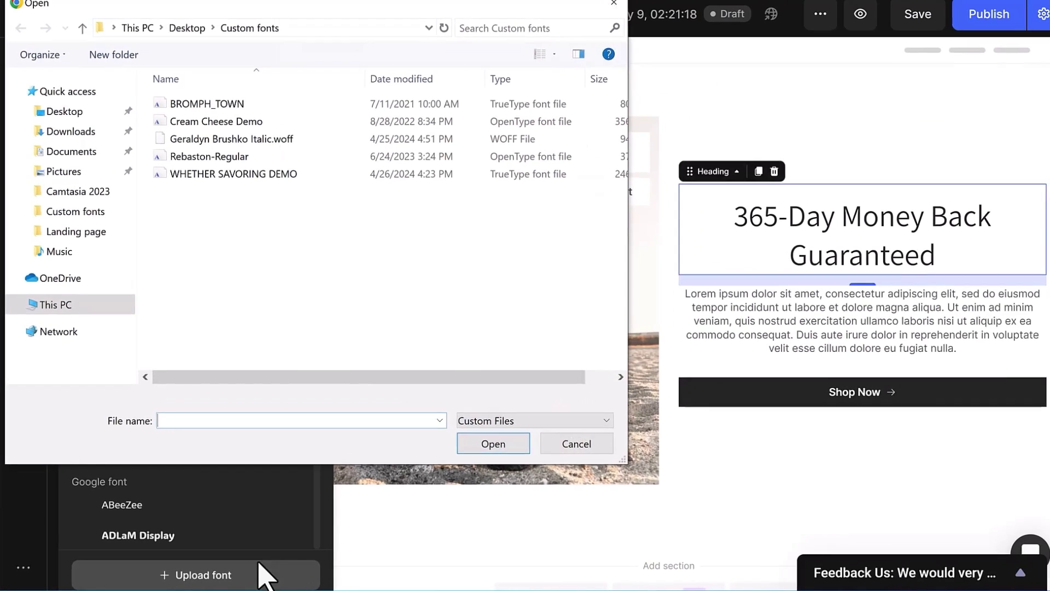
{"action": "left_click_drag", "start_coordinate": [235, 113], "coordinate": [250, 198]}
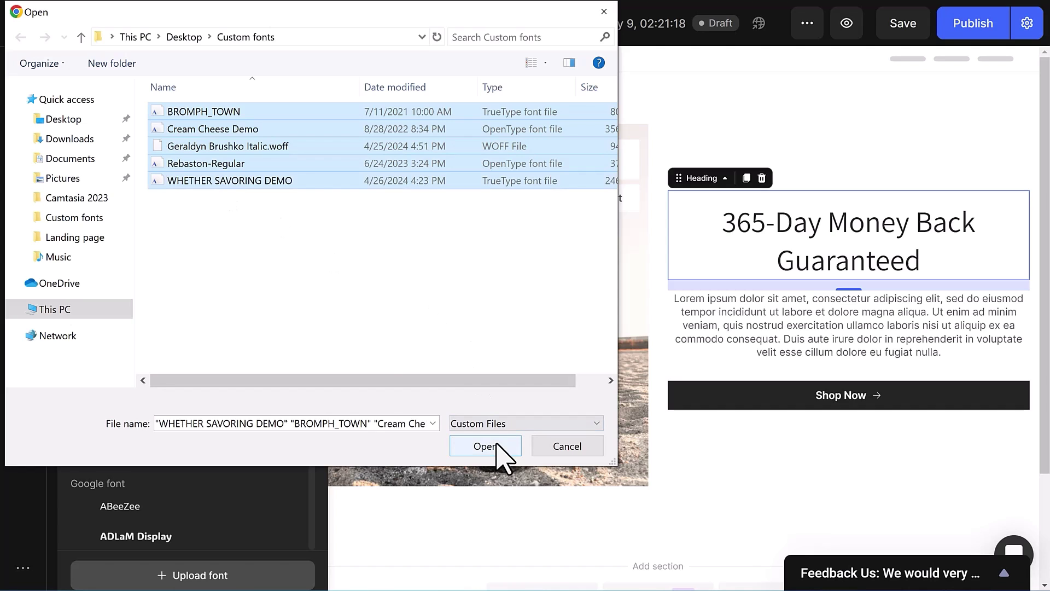
{"action": "left_click", "coordinate": [484, 446]}
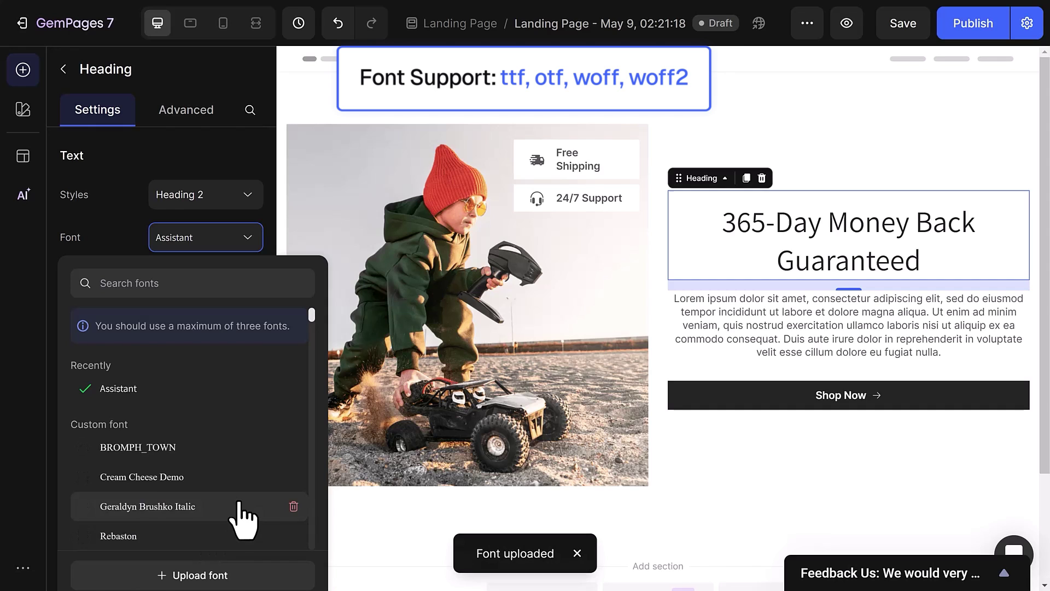
- Apply the custom BROMPH_TOWN font to the '365-Day Money Back Guaranteed' heading
{"action": "scroll", "coordinate": [271, 432], "scroll_direction": "down", "scroll_amount": 2}
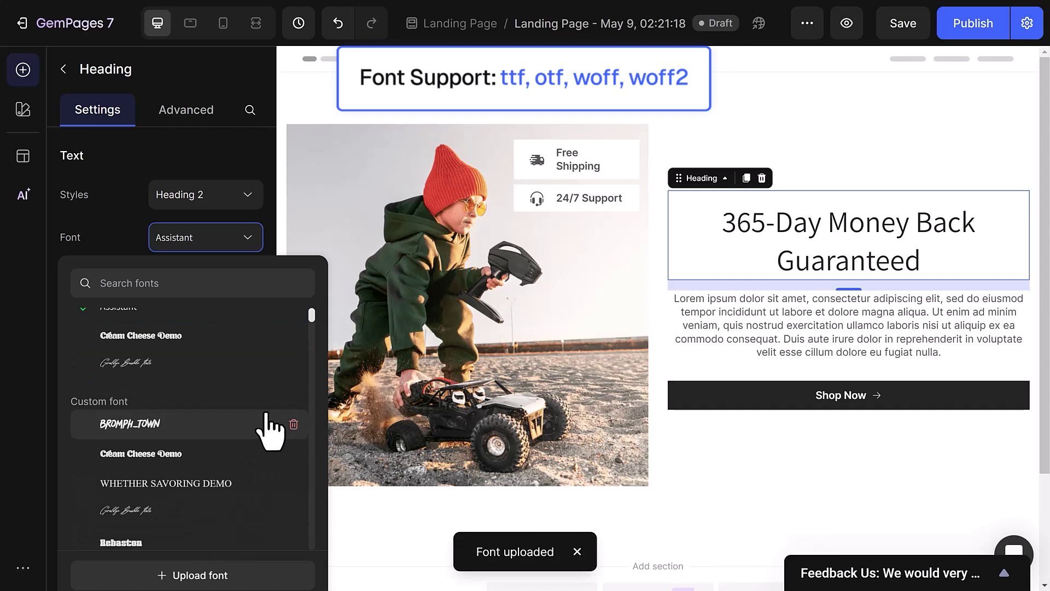
{"action": "scroll", "coordinate": [142, 371], "scroll_direction": "down", "scroll_amount": 2}
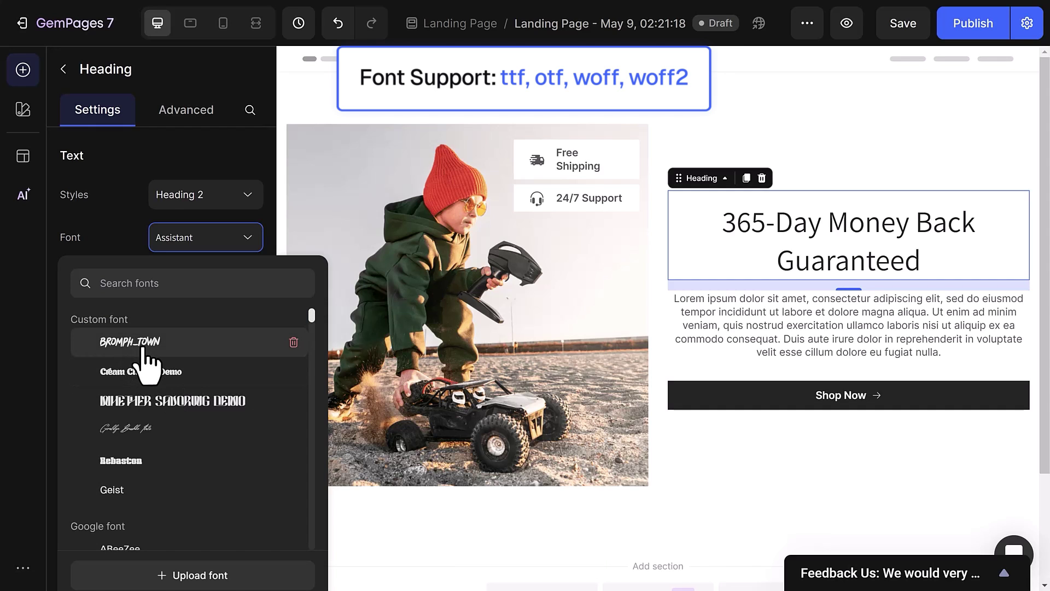
{"action": "left_click", "coordinate": [146, 343]}
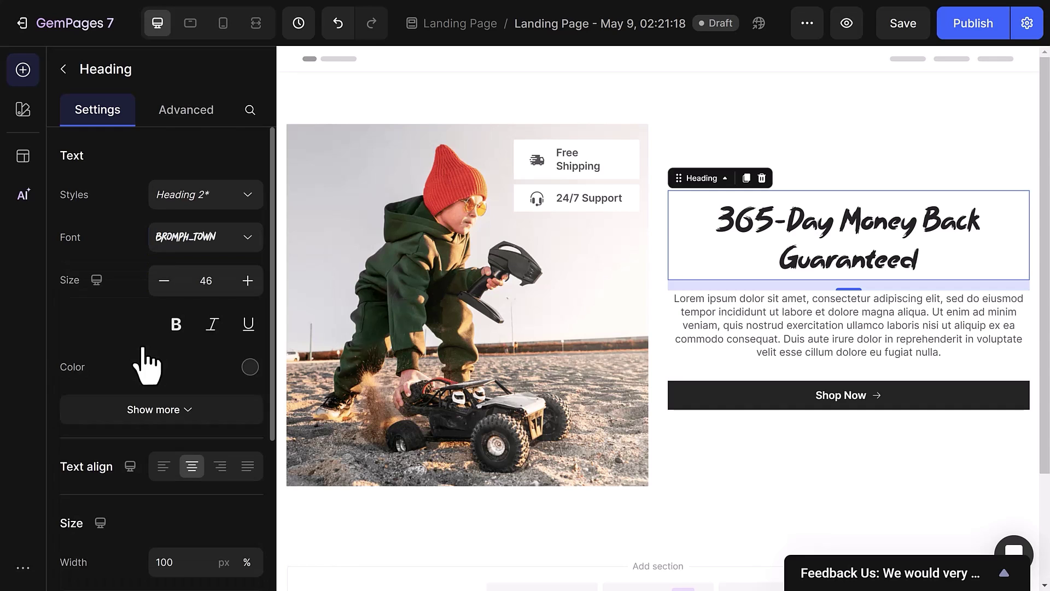
{"action": "left_click", "coordinate": [205, 236]}
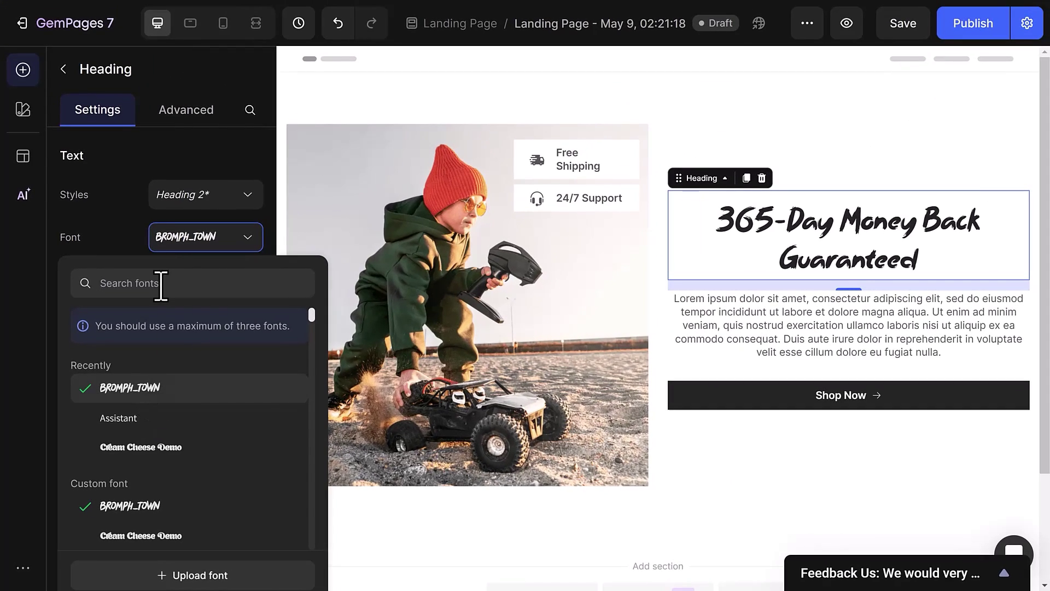
- Set the Lorem ipsum text block's font to the custom Cream Cheese Demo
{"action": "left_click", "coordinate": [126, 214]}
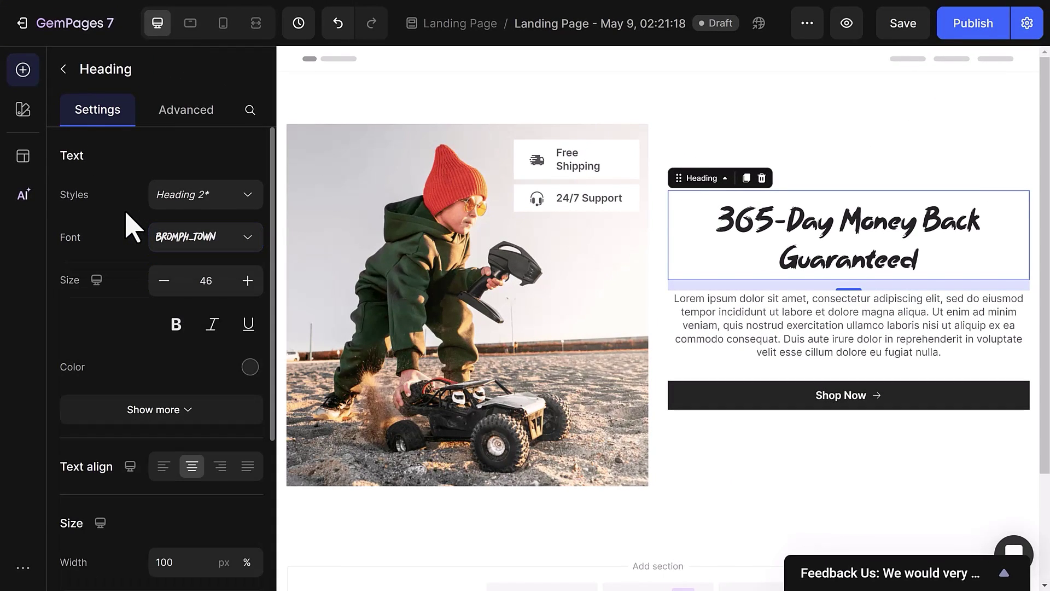
{"action": "left_click", "coordinate": [812, 316]}
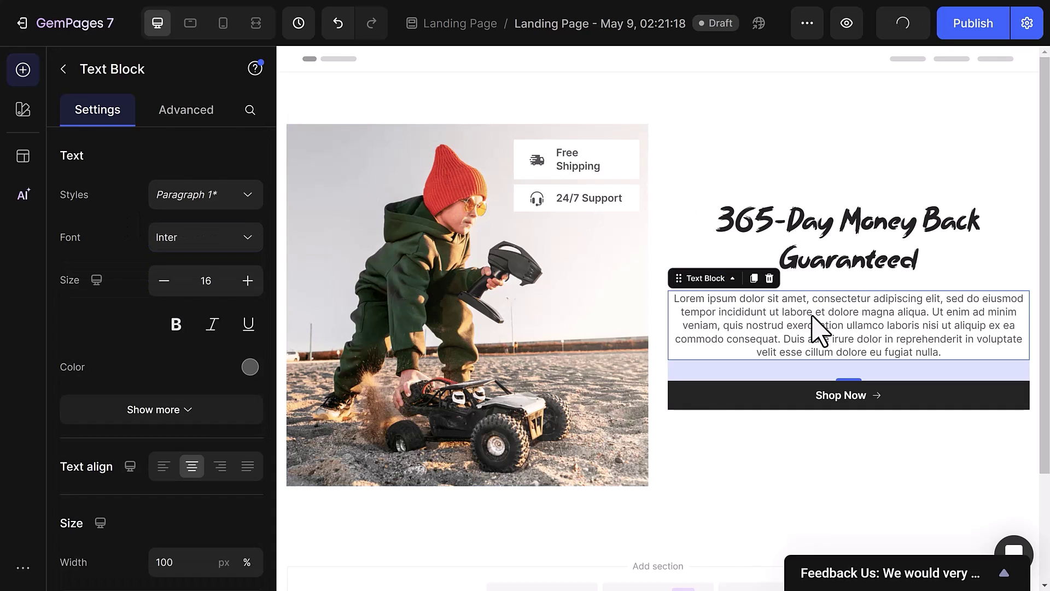
{"action": "left_click", "coordinate": [183, 241]}
{"action": "scroll", "coordinate": [181, 482], "scroll_direction": "down", "scroll_amount": 2}
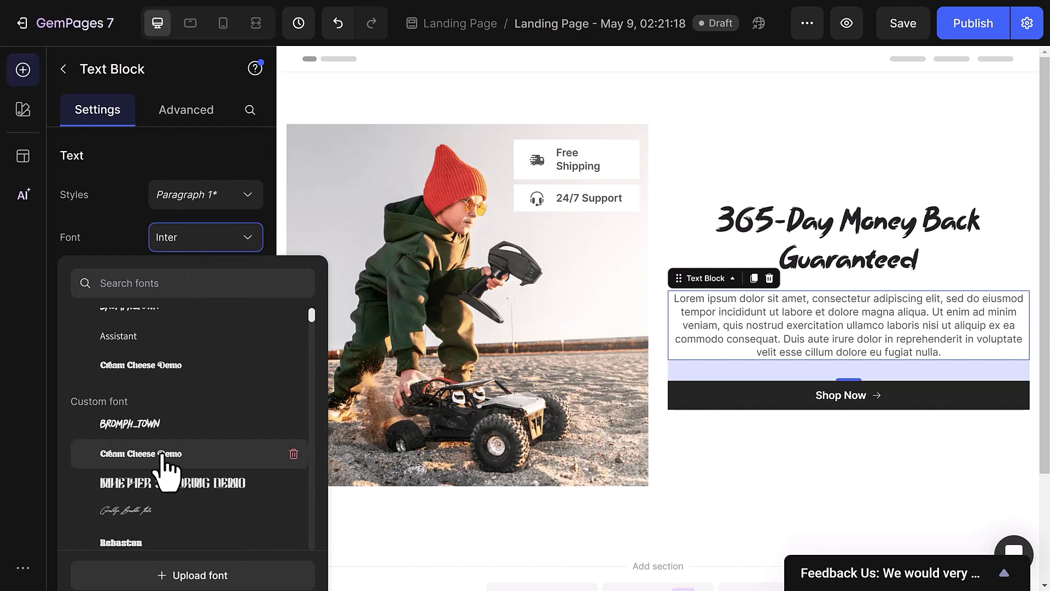
{"action": "left_click", "coordinate": [140, 453]}
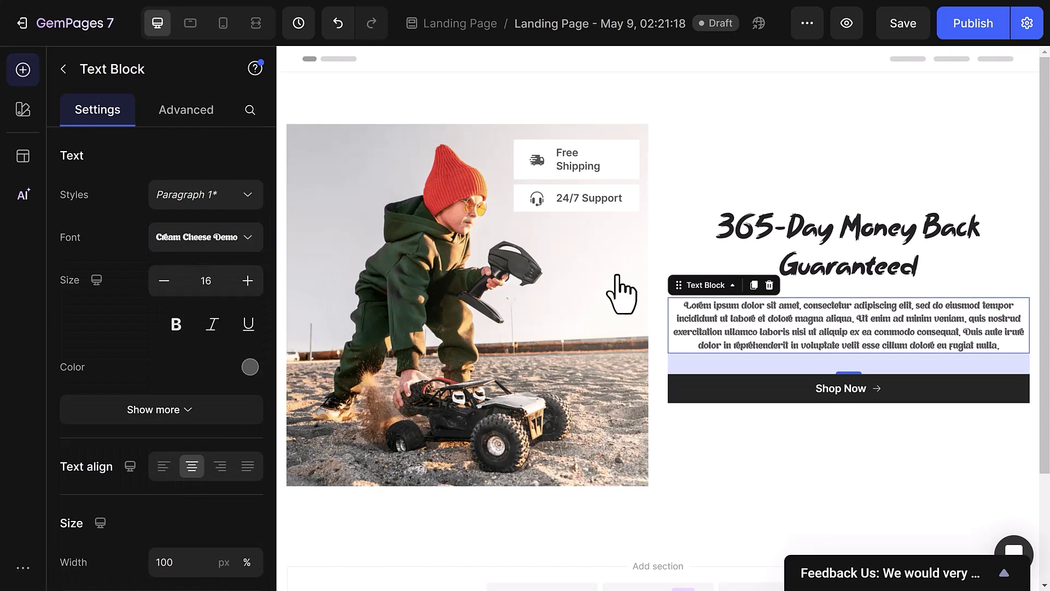
- Publish the landing page
{"action": "left_click", "coordinate": [970, 24]}
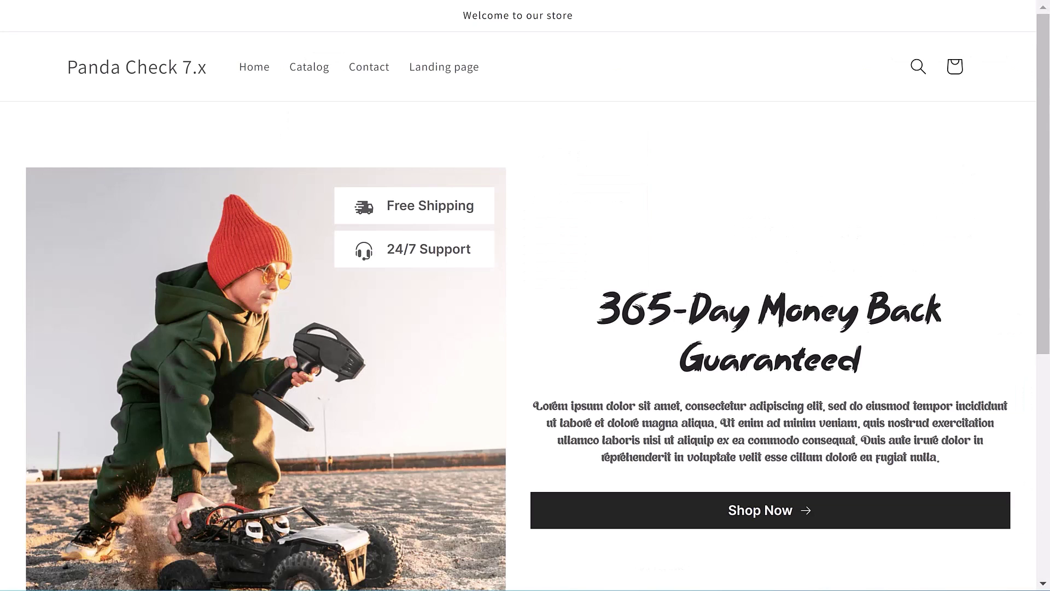
{"action": "scroll", "coordinate": [525, 328], "scroll_direction": "down", "scroll_amount": 2}
{"action": "scroll", "coordinate": [525, 328], "scroll_direction": "down", "scroll_amount": 1}
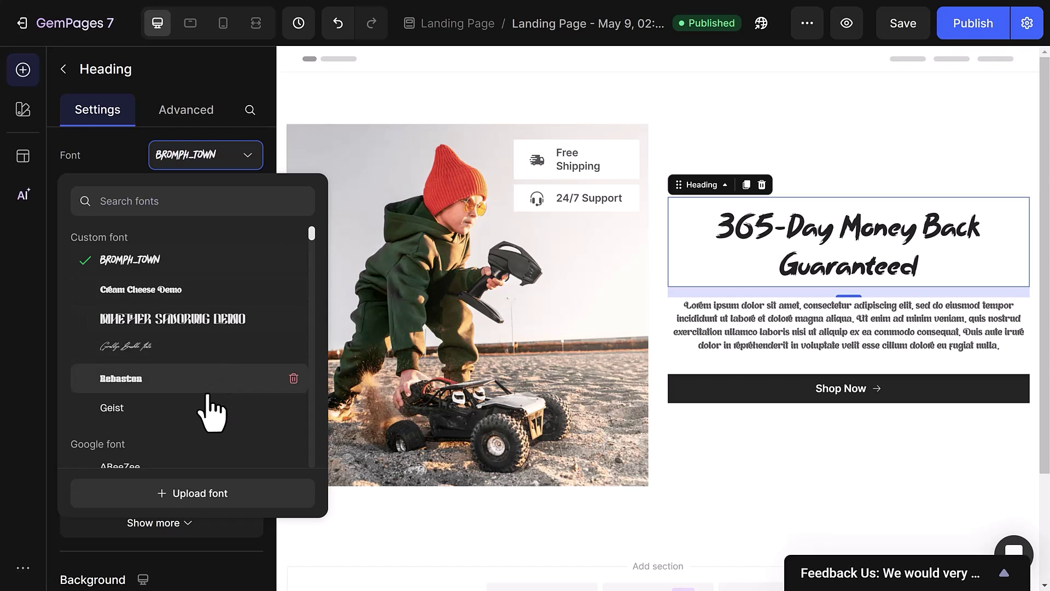
- Delete the Cream Cheese Demo custom font, leaving the other uploaded fonts in place
{"action": "left_click", "coordinate": [294, 290]}
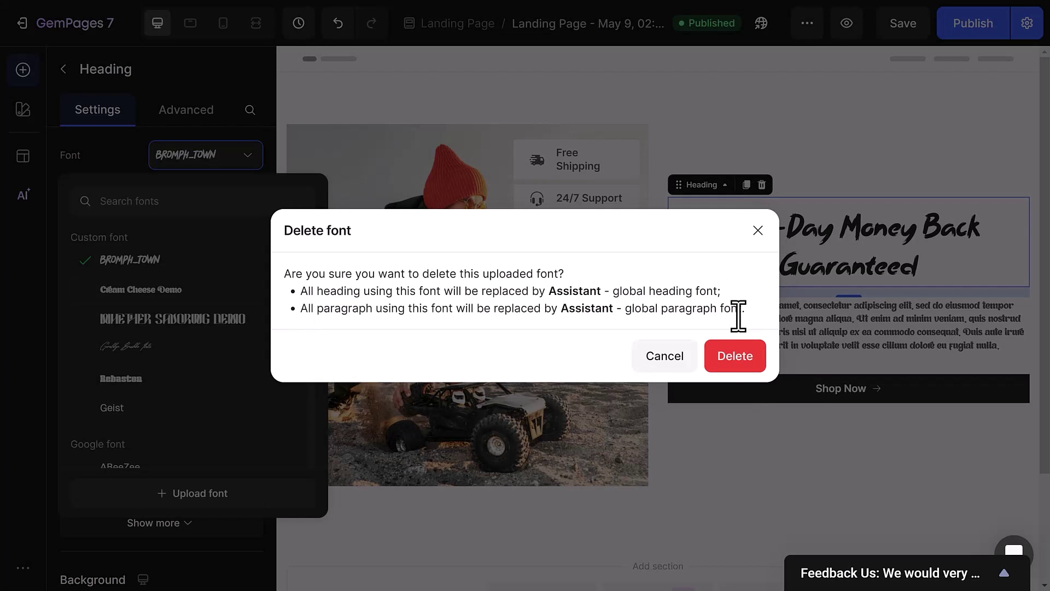
{"action": "left_click", "coordinate": [742, 357]}
{"action": "left_click", "coordinate": [293, 260]}
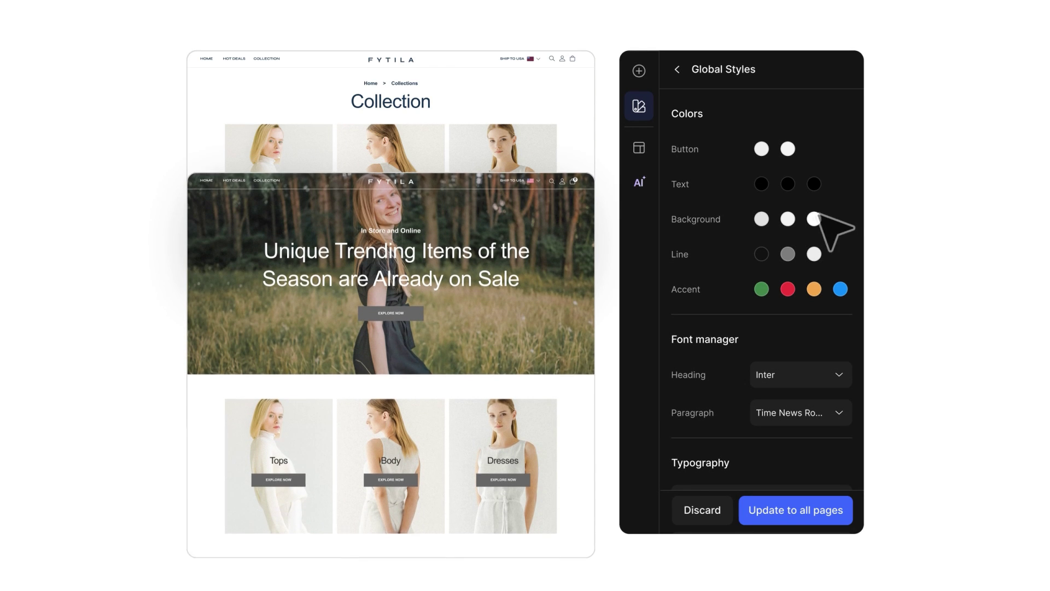
- Adjust the Global Styles heading and paragraph fonts and apply them to all pages
{"action": "left_click", "coordinate": [808, 383]}
{"action": "left_click", "coordinate": [820, 421]}
{"action": "left_click", "coordinate": [804, 511]}
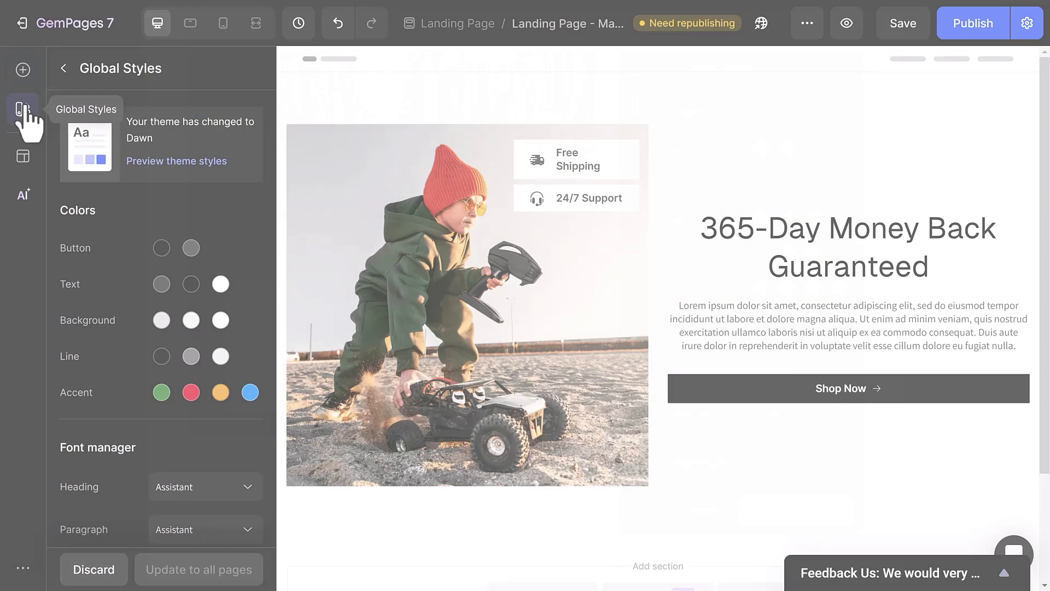
{"action": "scroll", "coordinate": [160, 204], "scroll_direction": "down", "scroll_amount": 3}
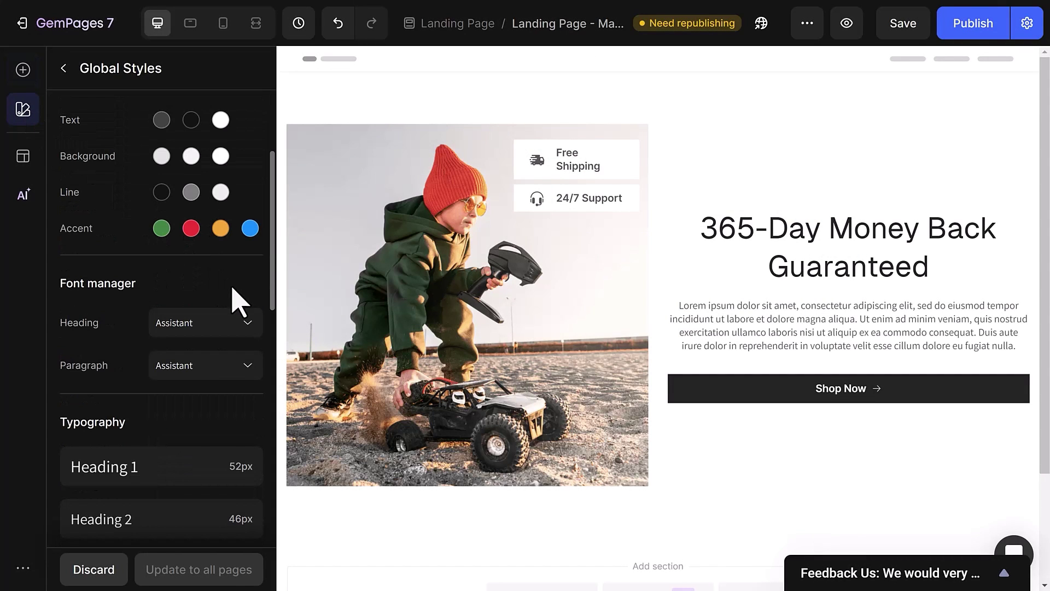
- Upload the five custom font files again from the global heading font list
{"action": "scroll", "coordinate": [235, 301], "scroll_direction": "down", "scroll_amount": 2}
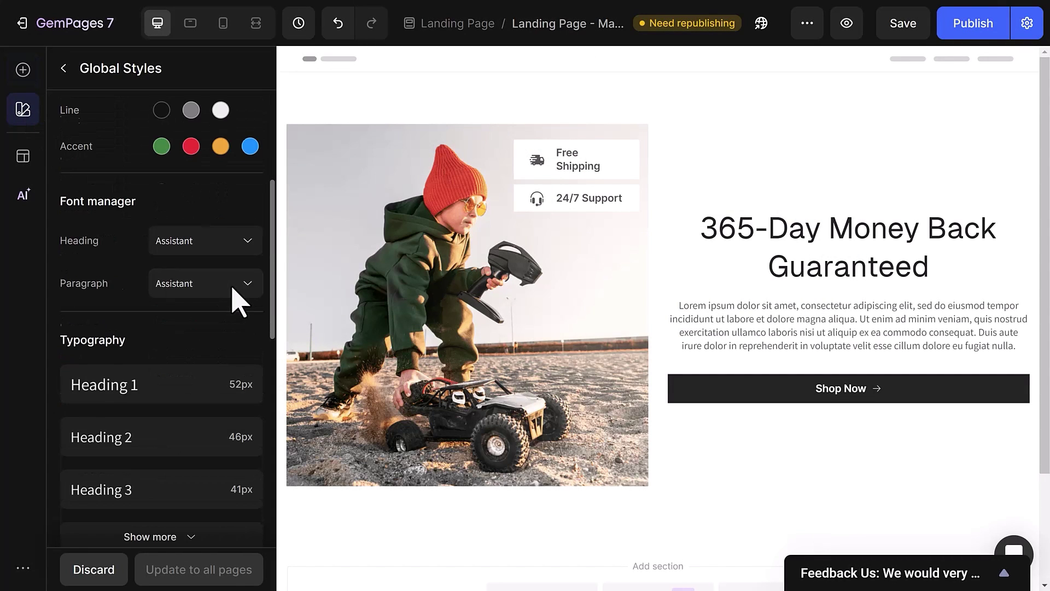
{"action": "left_click", "coordinate": [220, 247]}
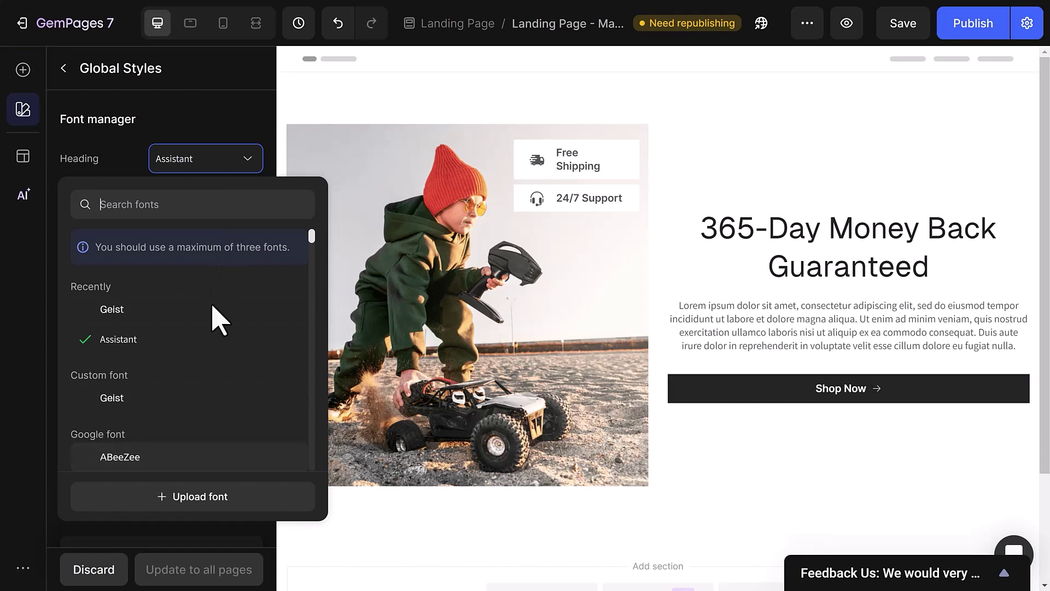
{"action": "left_click", "coordinate": [186, 497]}
{"action": "left_click", "coordinate": [235, 116]}
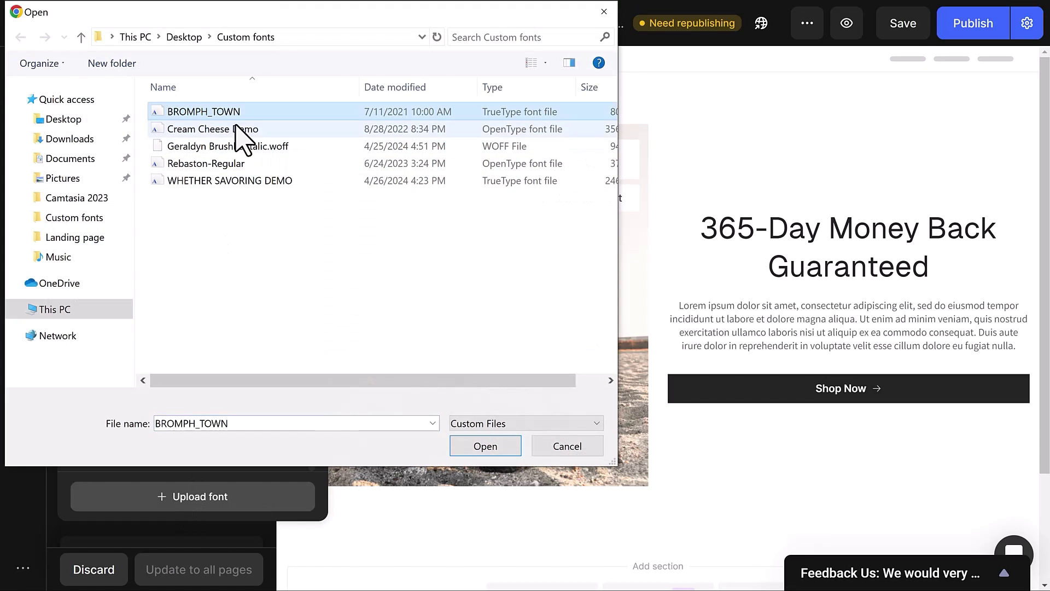
{"action": "left_click", "coordinate": [235, 180], "text": "shift"}
{"action": "left_click", "coordinate": [477, 446]}
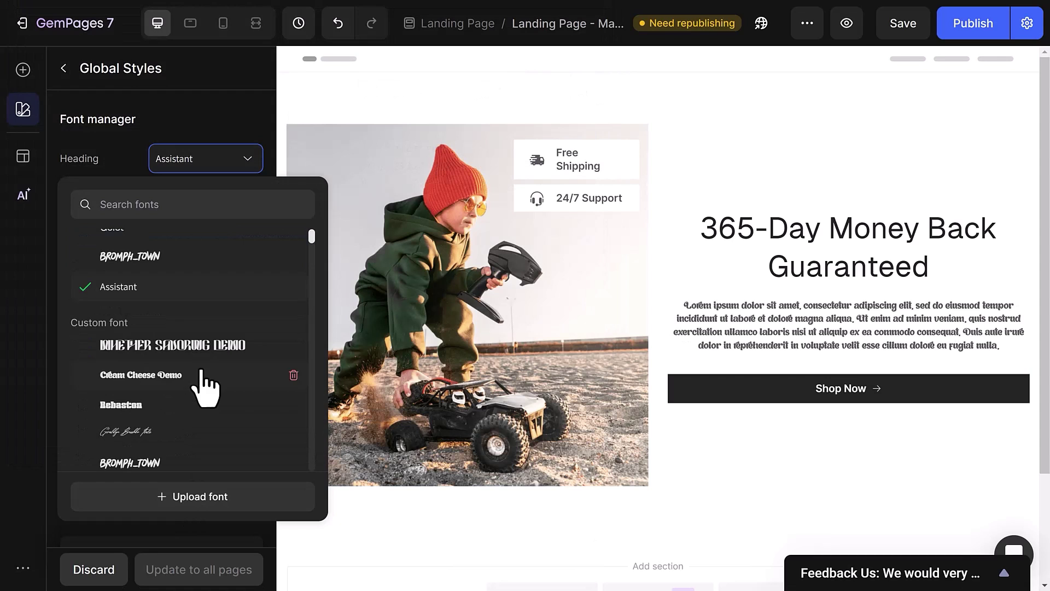
- Set global headings to WHETHER SAVORING DEMO and paragraphs to Geraldyn Brushko Italic, applying to all pages
{"action": "left_click", "coordinate": [200, 345]}
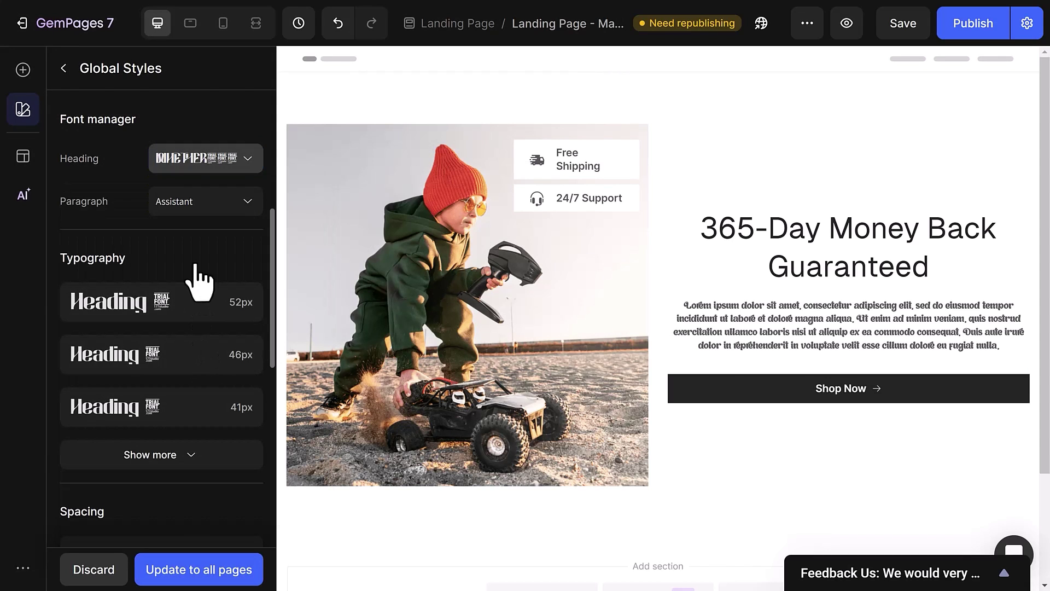
{"action": "left_click", "coordinate": [191, 202]}
{"action": "scroll", "coordinate": [198, 446], "scroll_direction": "down", "scroll_amount": 3}
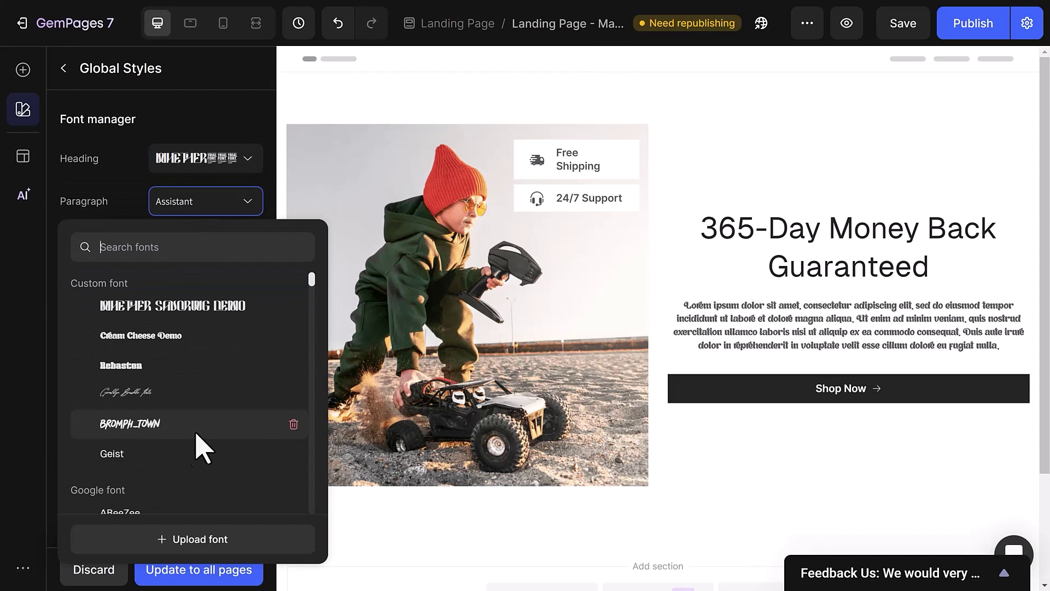
{"action": "left_click", "coordinate": [155, 403]}
{"action": "left_click", "coordinate": [207, 568]}
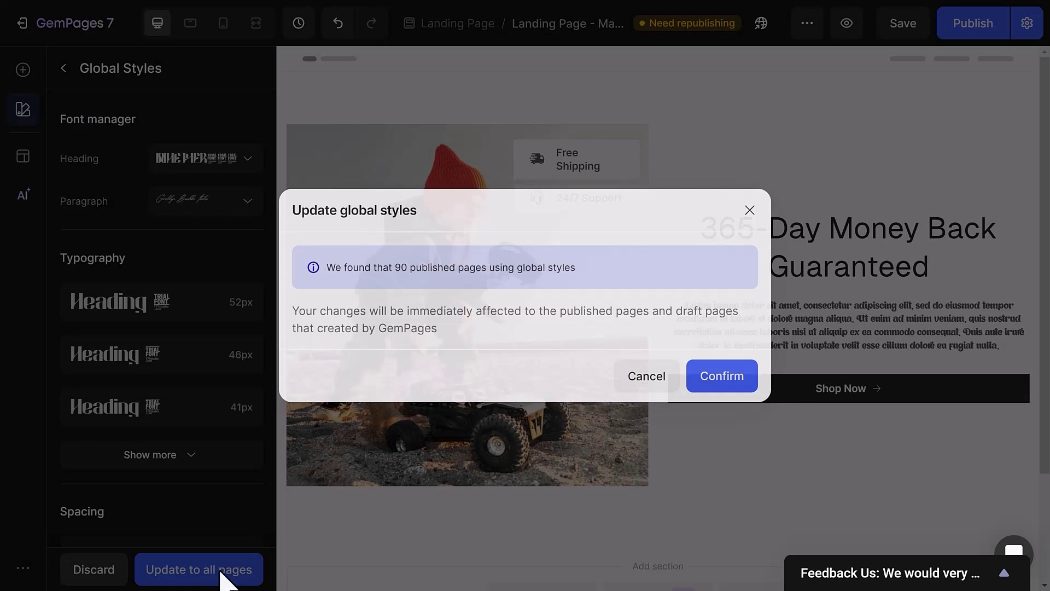
- Confirm the all-pages update, then style the hero heading Heading 1 and body text Paragraph 1
{"action": "left_click", "coordinate": [722, 376]}
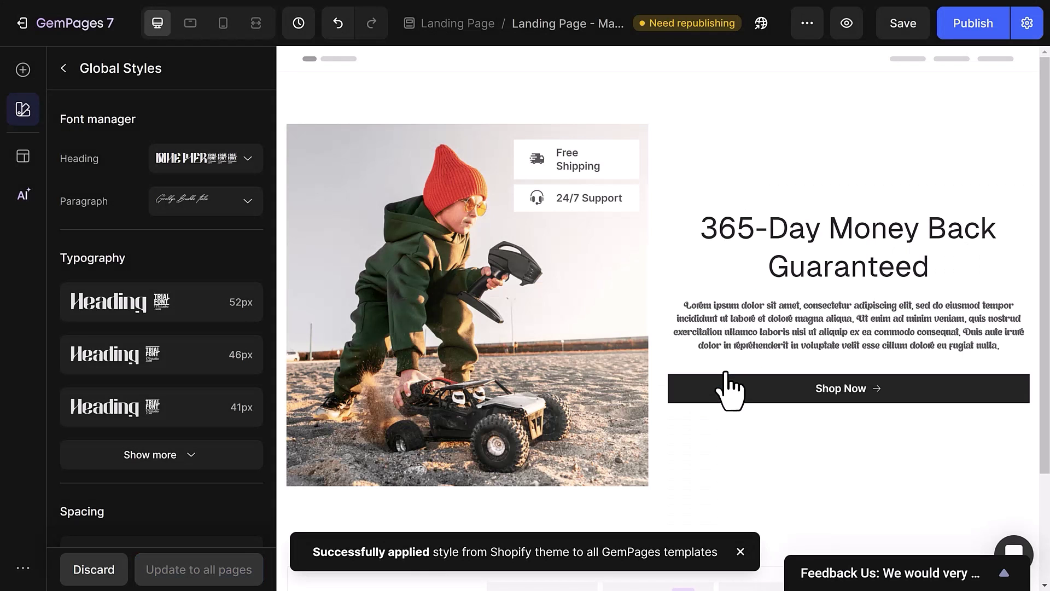
{"action": "left_click", "coordinate": [750, 269]}
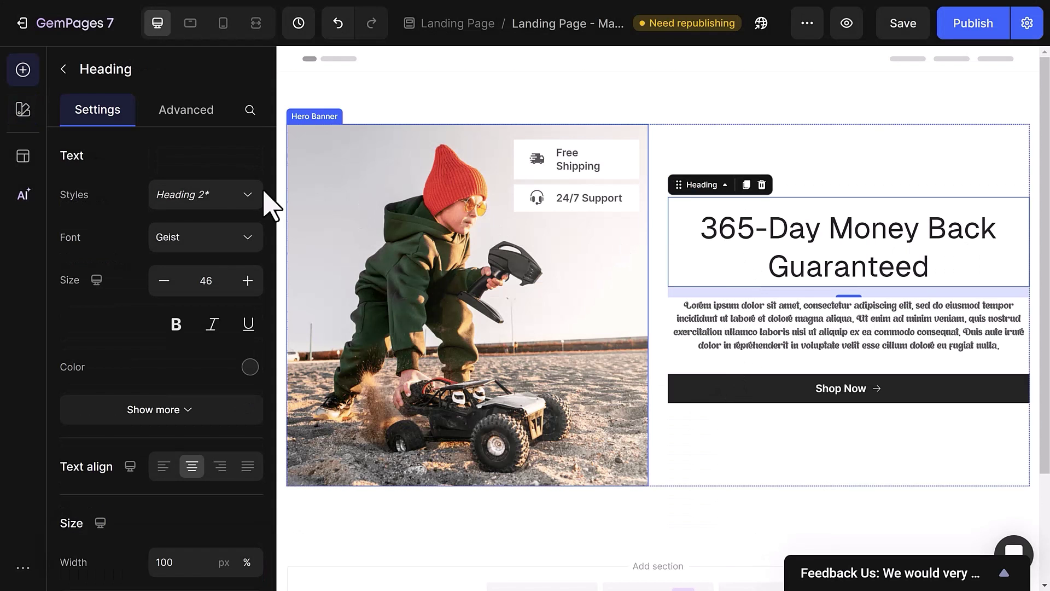
{"action": "left_click", "coordinate": [202, 195]}
{"action": "left_click", "coordinate": [205, 239]}
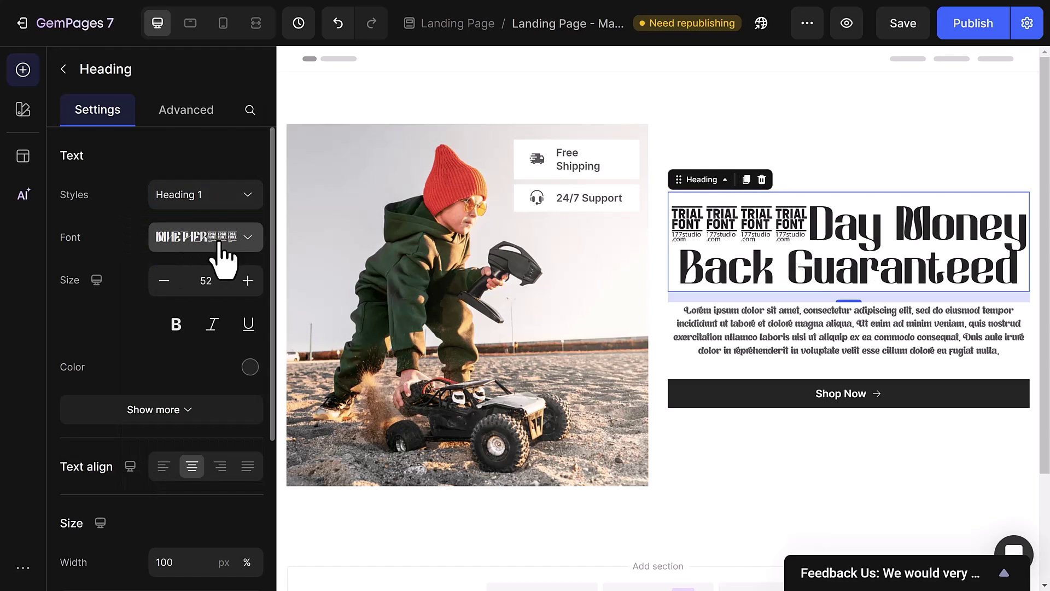
{"action": "left_click", "coordinate": [799, 322]}
{"action": "left_click", "coordinate": [200, 195]}
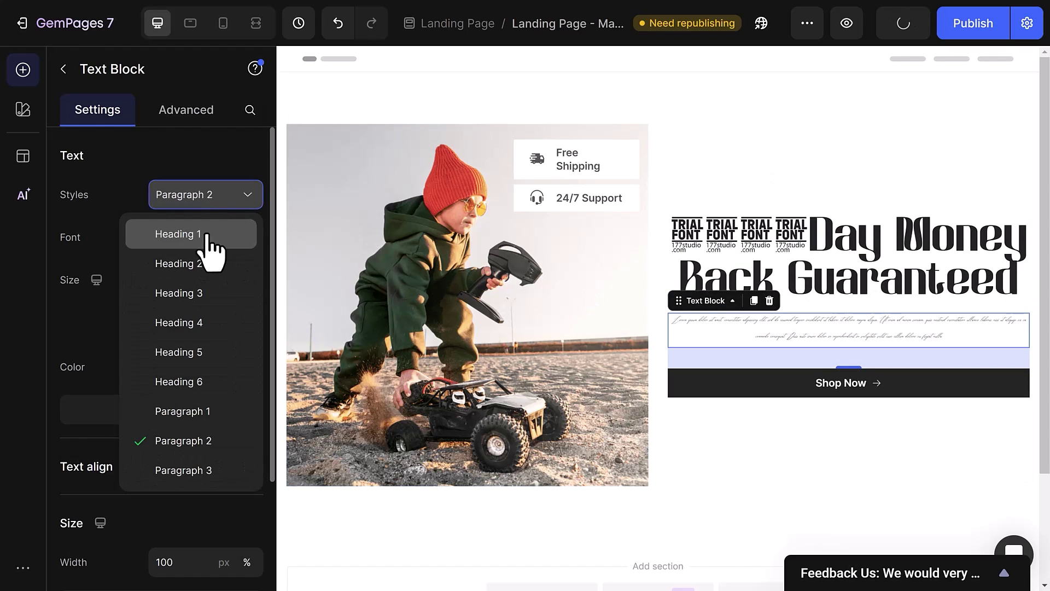
{"action": "left_click", "coordinate": [183, 410]}
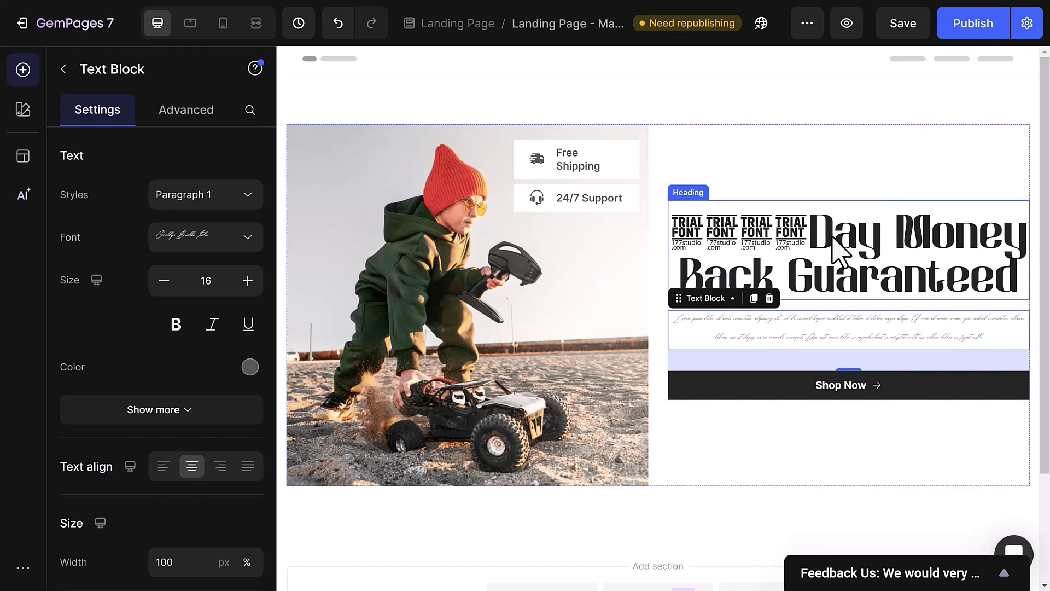
- Publish the landing page and view the live page
{"action": "left_click", "coordinate": [973, 25]}
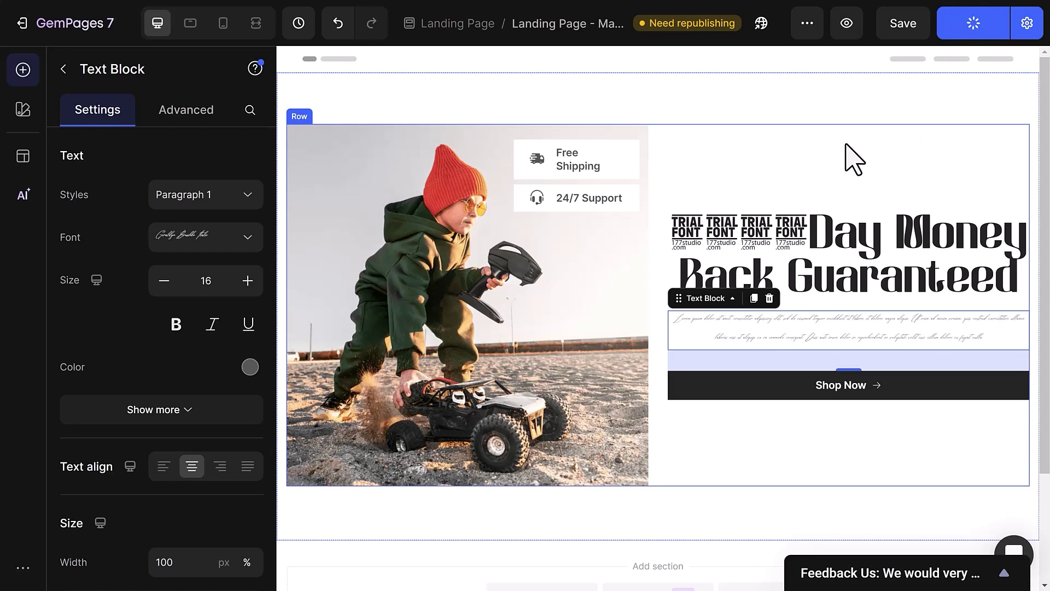
{"action": "left_click", "coordinate": [820, 121]}
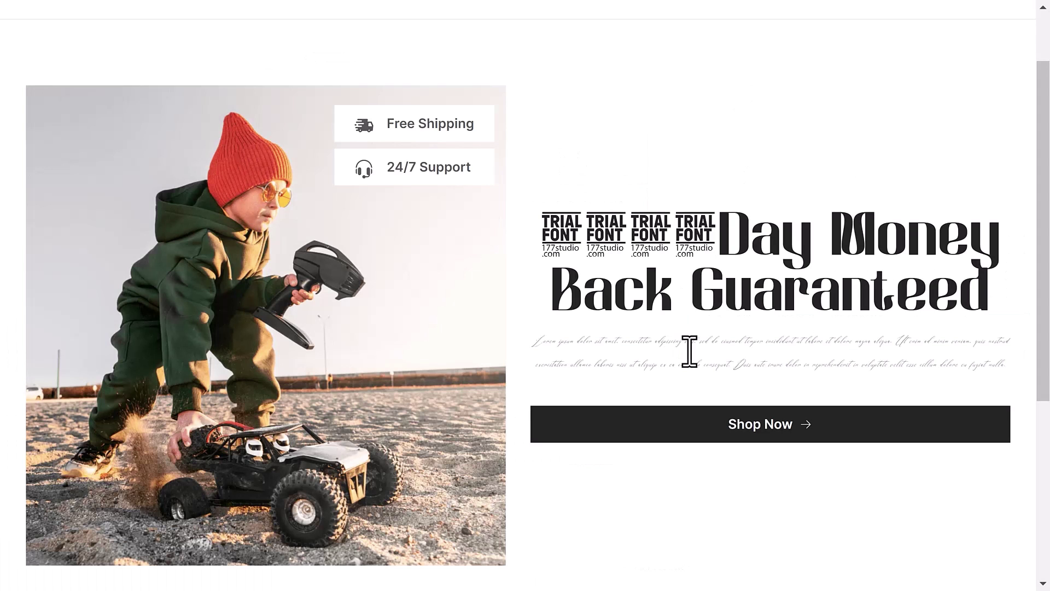
{"action": "scroll", "coordinate": [689, 350], "scroll_direction": "up", "scroll_amount": 2}
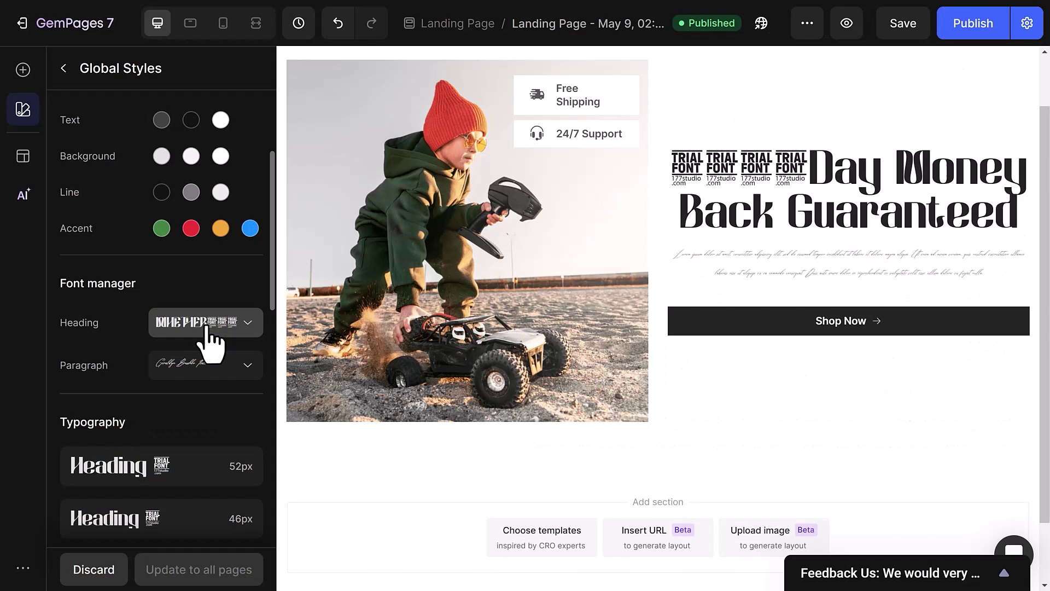
- Delete the Cream Cheese Demo font and set the global heading font to Assistant
{"action": "left_click", "coordinate": [209, 336]}
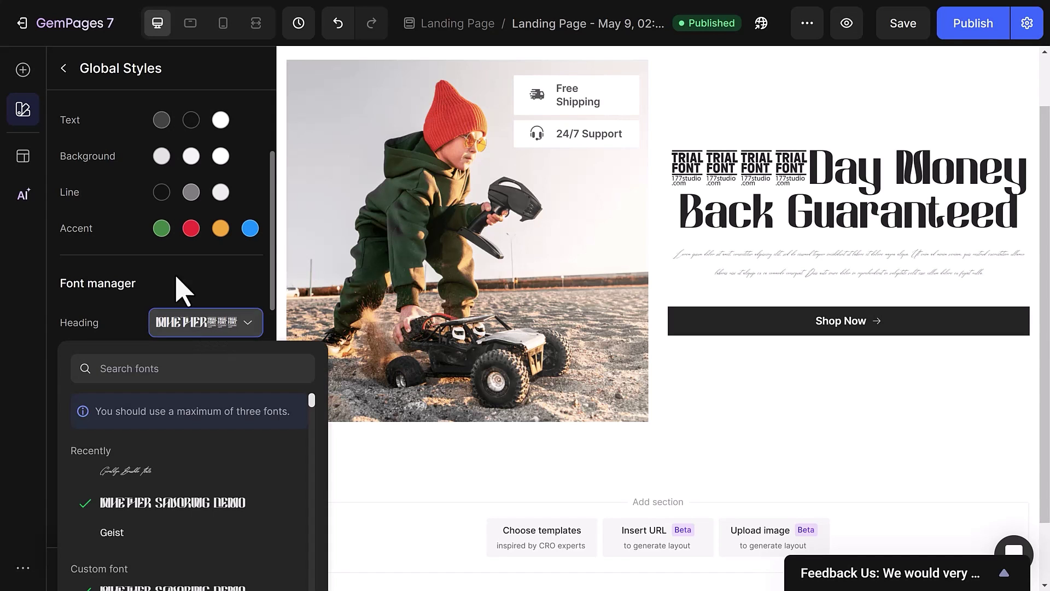
{"action": "left_click", "coordinate": [293, 293]}
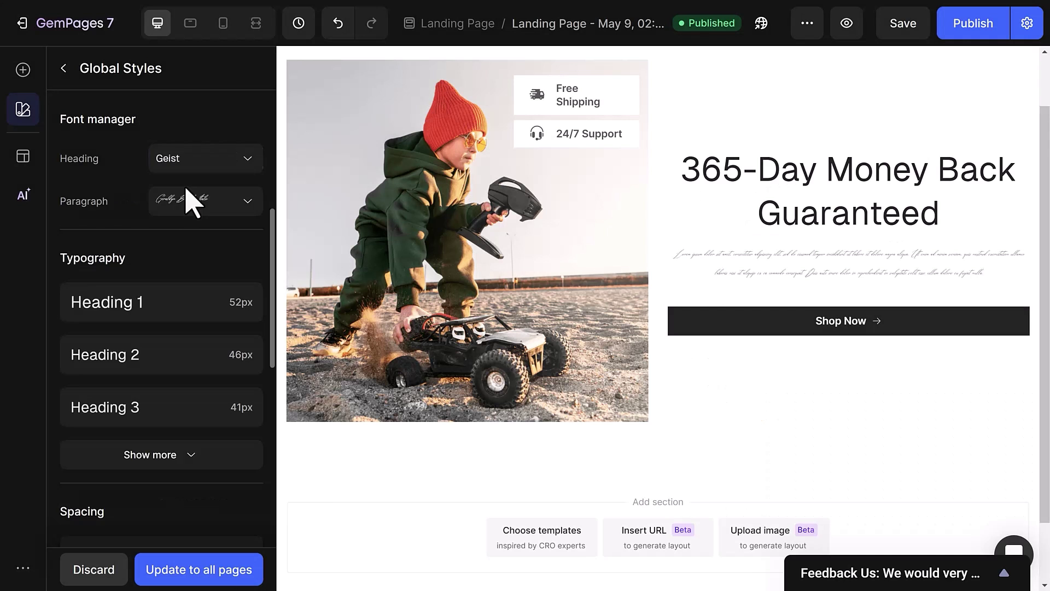
{"action": "left_click", "coordinate": [205, 158]}
{"action": "type", "text": "assi"}
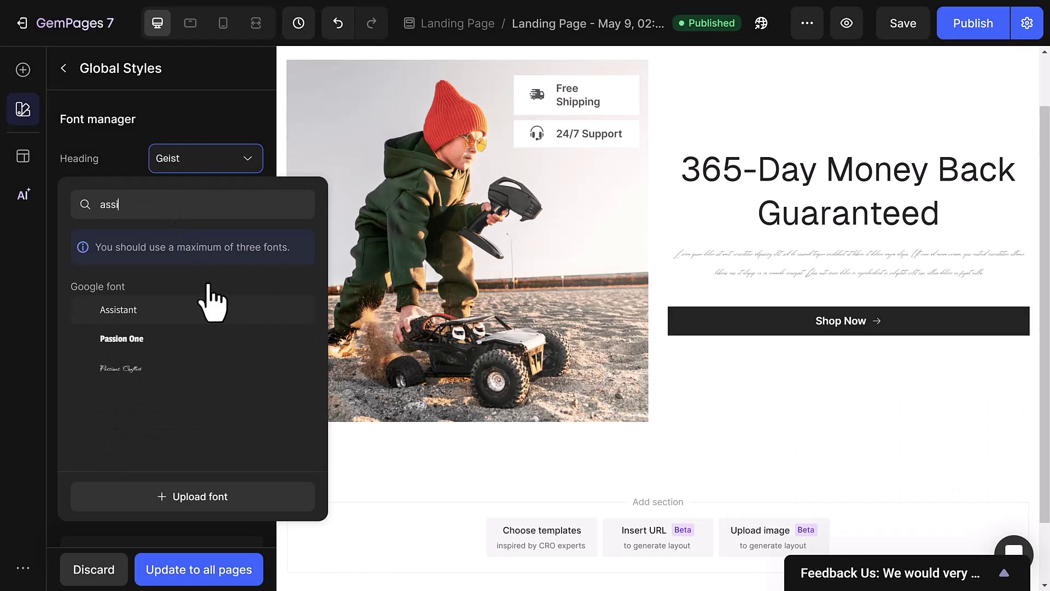
{"action": "left_click", "coordinate": [140, 310]}
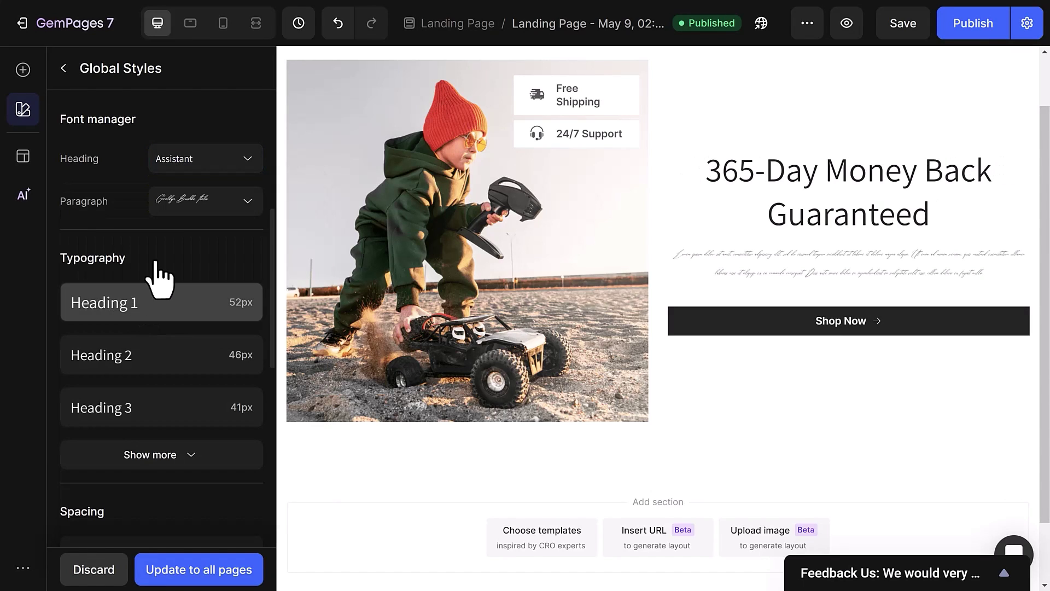
- Search 'assi' in the global paragraph font list
{"action": "left_click", "coordinate": [178, 207]}
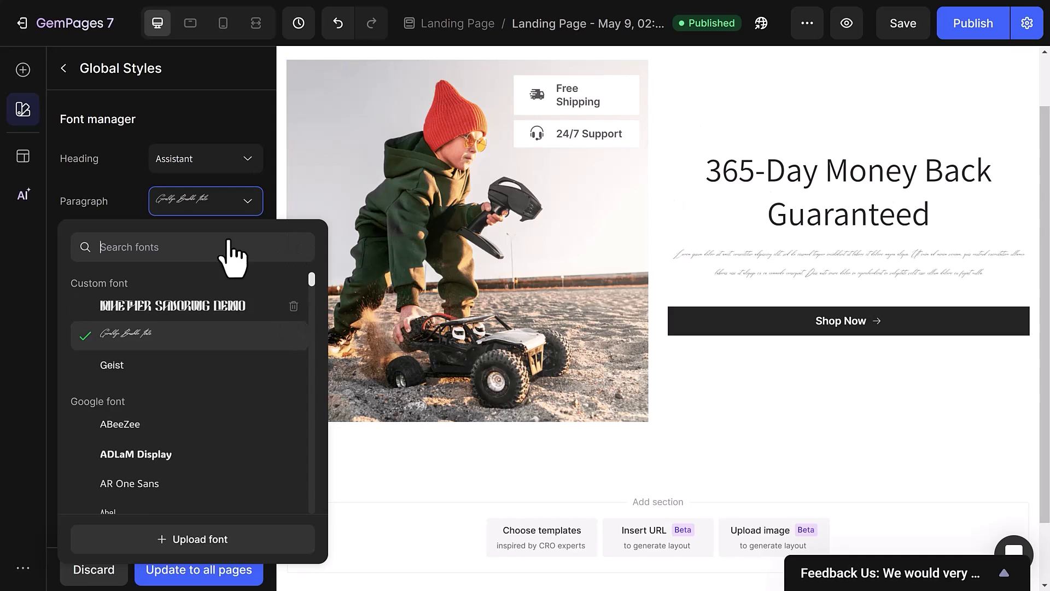
{"action": "left_click", "coordinate": [173, 246]}
{"action": "type", "text": "assi"}
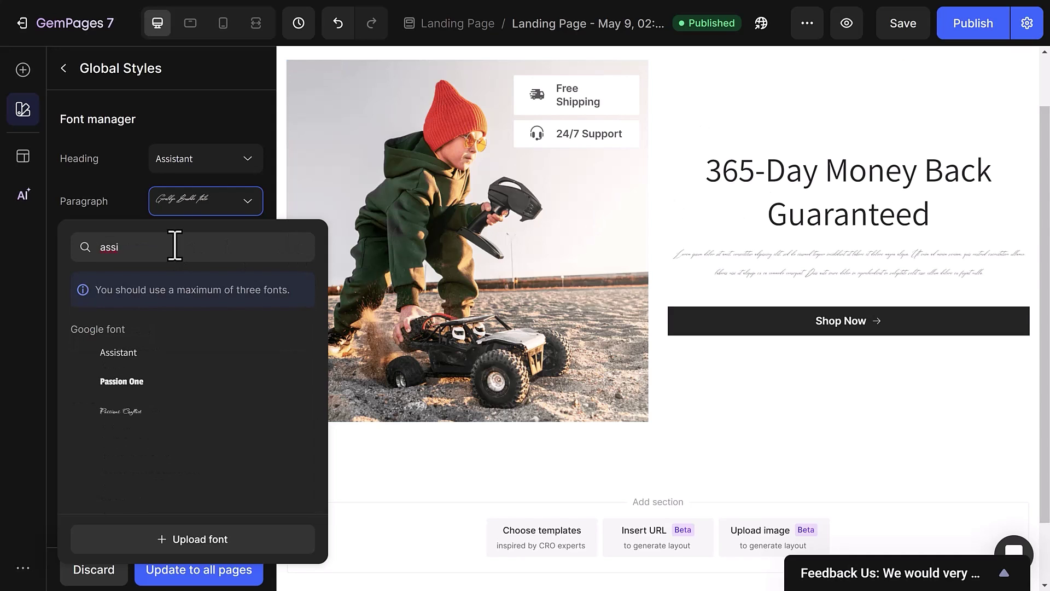
- Choose Assistant from the search results as the global paragraph font
{"action": "left_click", "coordinate": [130, 354]}
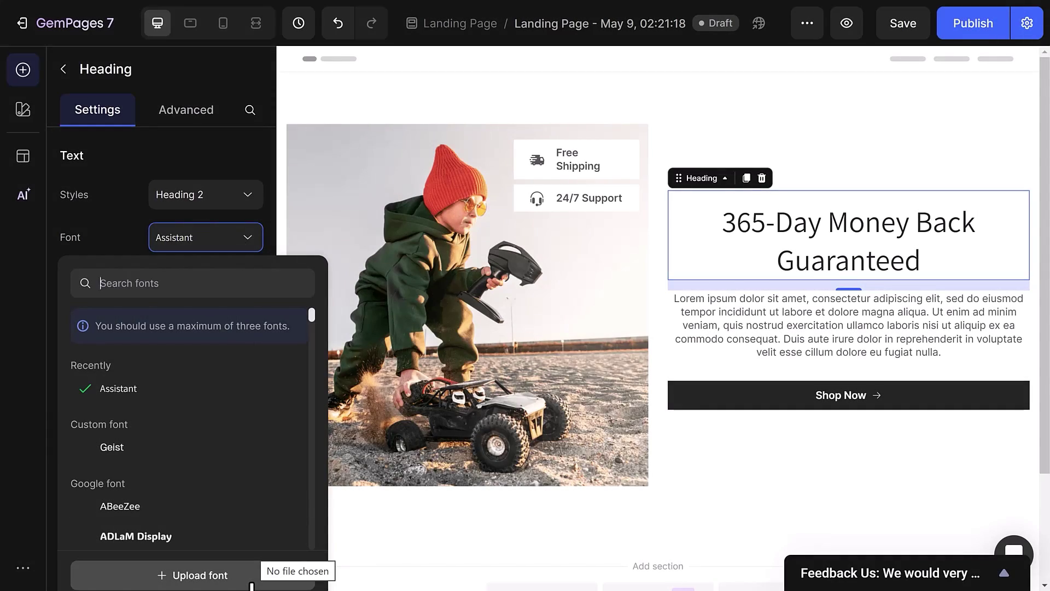
- Upload all five custom font files, from BROMPH_TOWN onward, in the Open dialog
{"action": "left_click", "coordinate": [252, 584]}
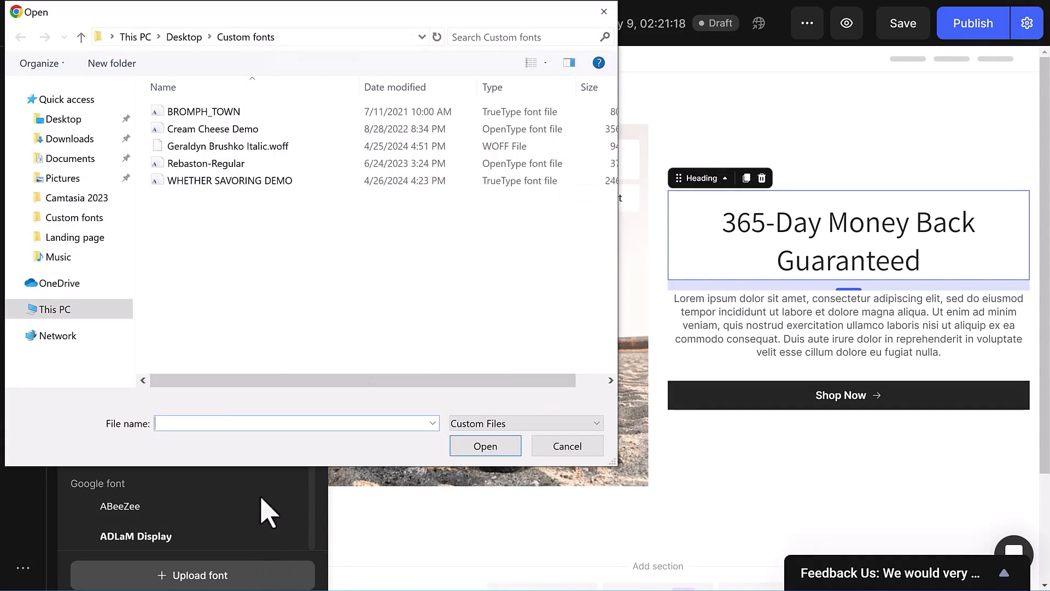
{"action": "left_click", "coordinate": [203, 112]}
{"action": "left_click", "coordinate": [230, 181], "text": "shift"}
{"action": "left_click", "coordinate": [485, 445]}
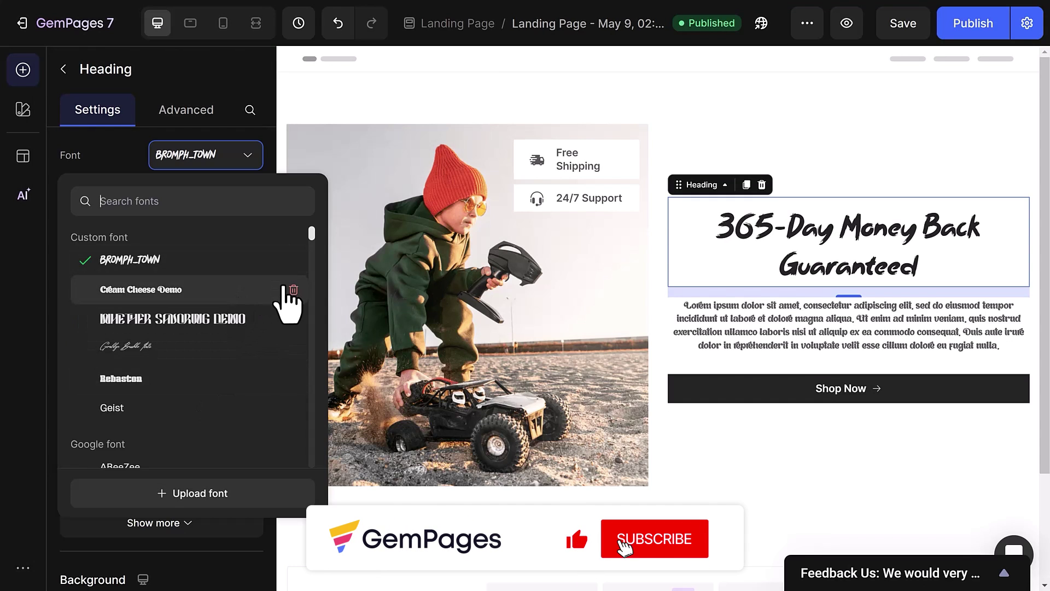
- Give the hero heading the Heading 1 style and its text block Paragraph 1
{"action": "left_click", "coordinate": [286, 289]}
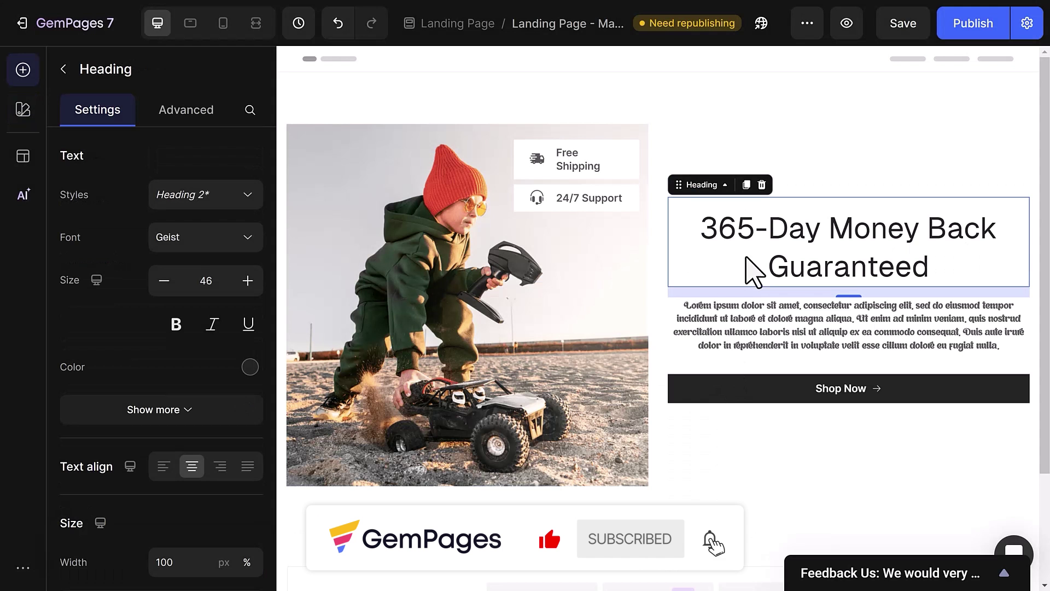
{"action": "left_click", "coordinate": [199, 195]}
{"action": "left_click", "coordinate": [186, 231]}
{"action": "left_click", "coordinate": [773, 320]}
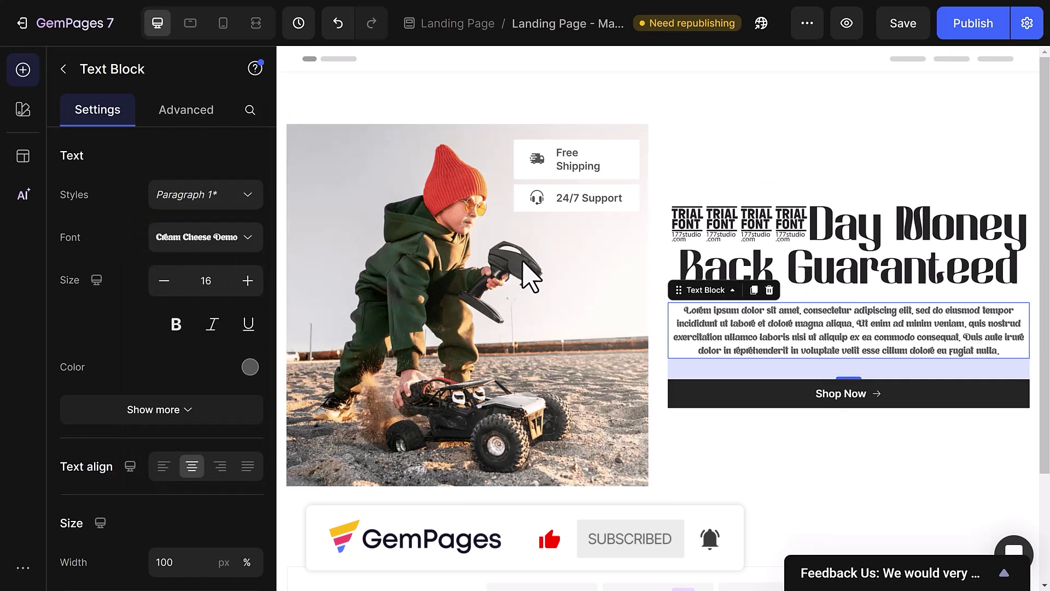
{"action": "left_click", "coordinate": [204, 196]}
{"action": "left_click", "coordinate": [219, 410]}
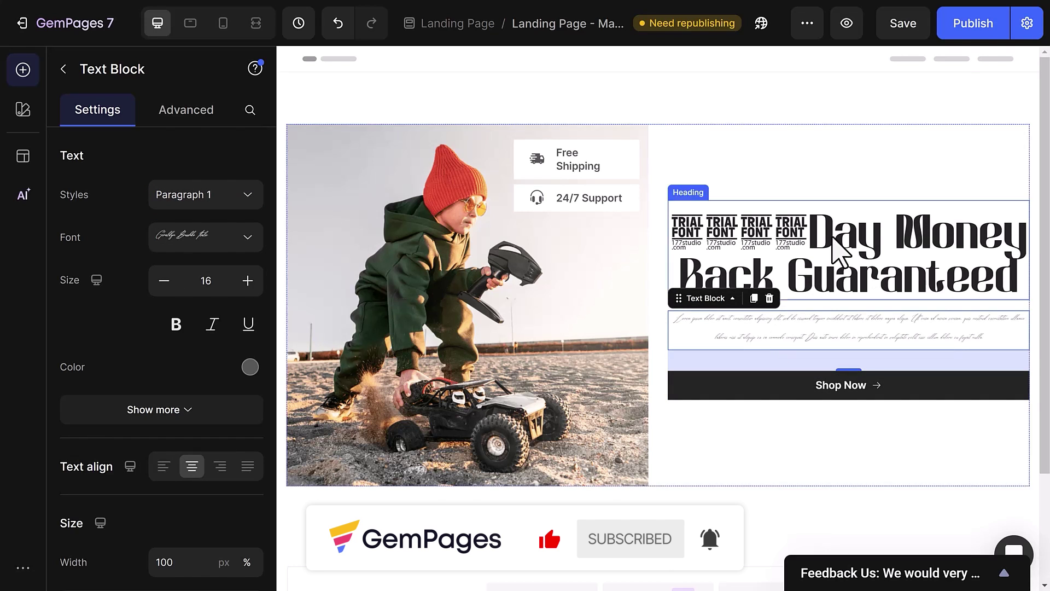